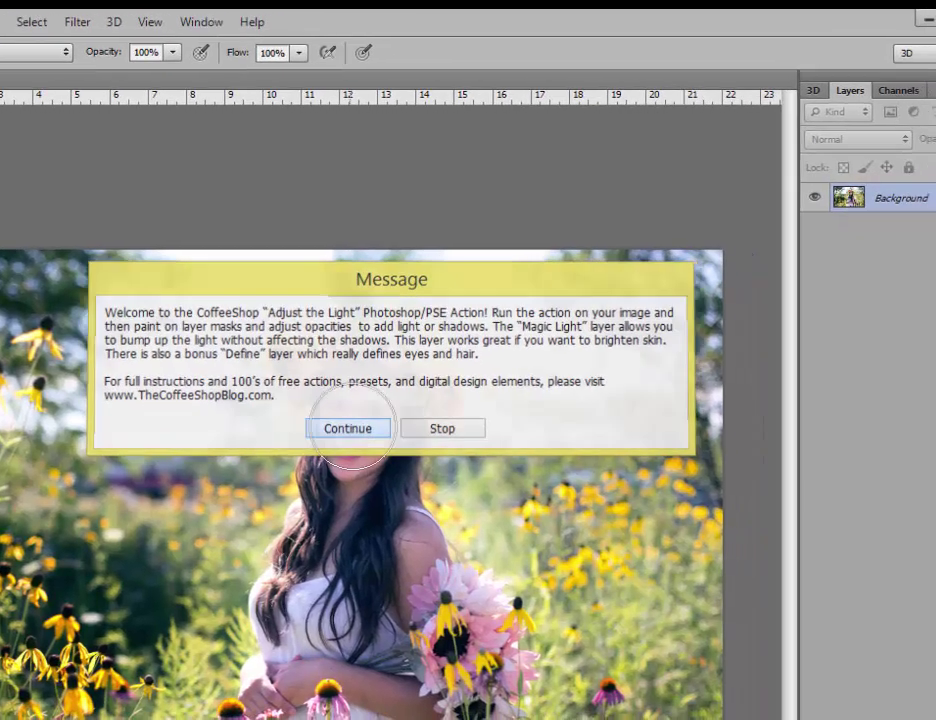
Continue the Adjust the Light action so it builds its Add Light, Magic Light, Darken and Define layers
left_click(425, 444)
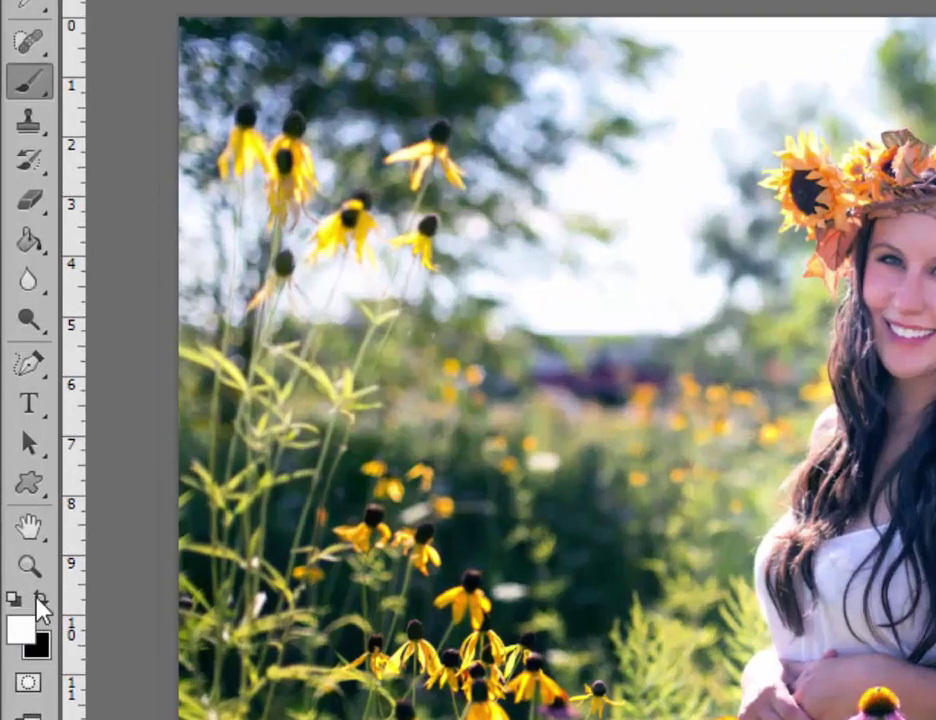
Set white as the painting colour and choose a soft round brush enlarged to about 1000 px
left_click(38, 600)
left_click(40, 601)
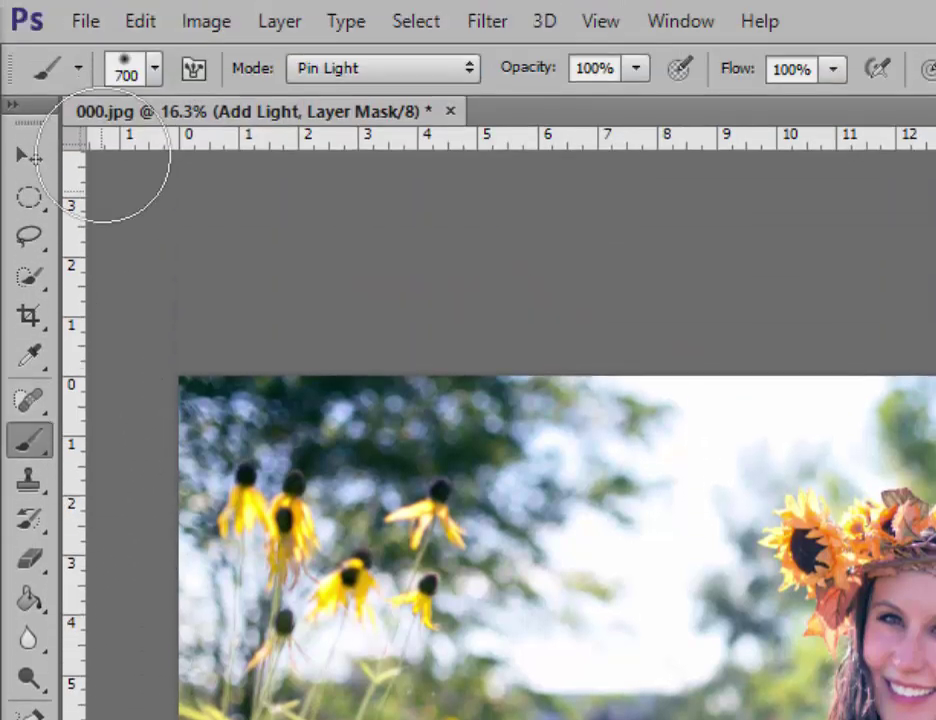
left_click(155, 75)
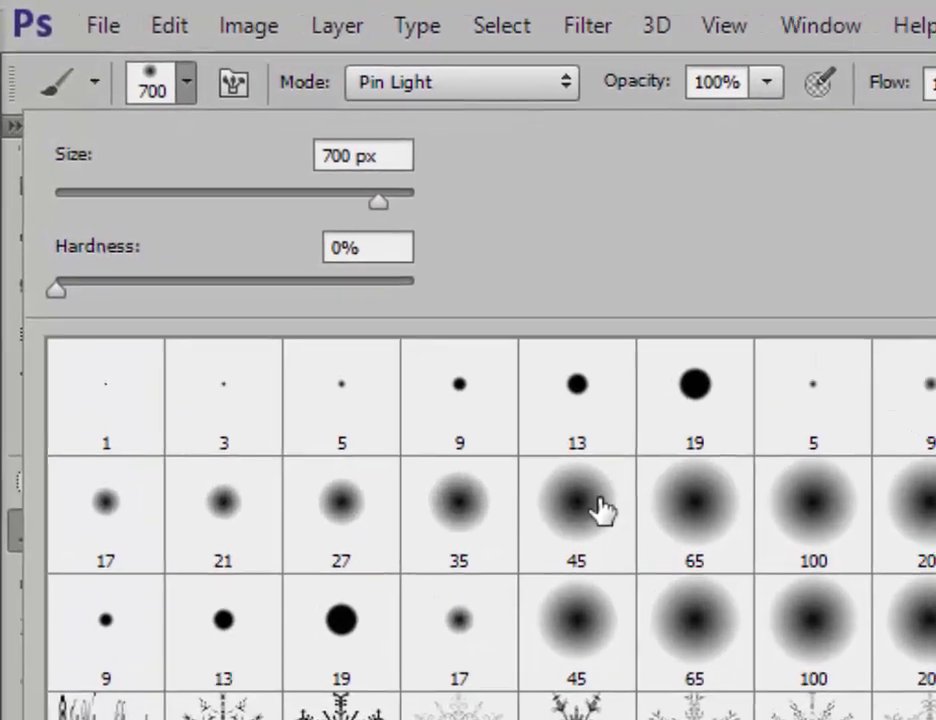
double_click(520, 448)
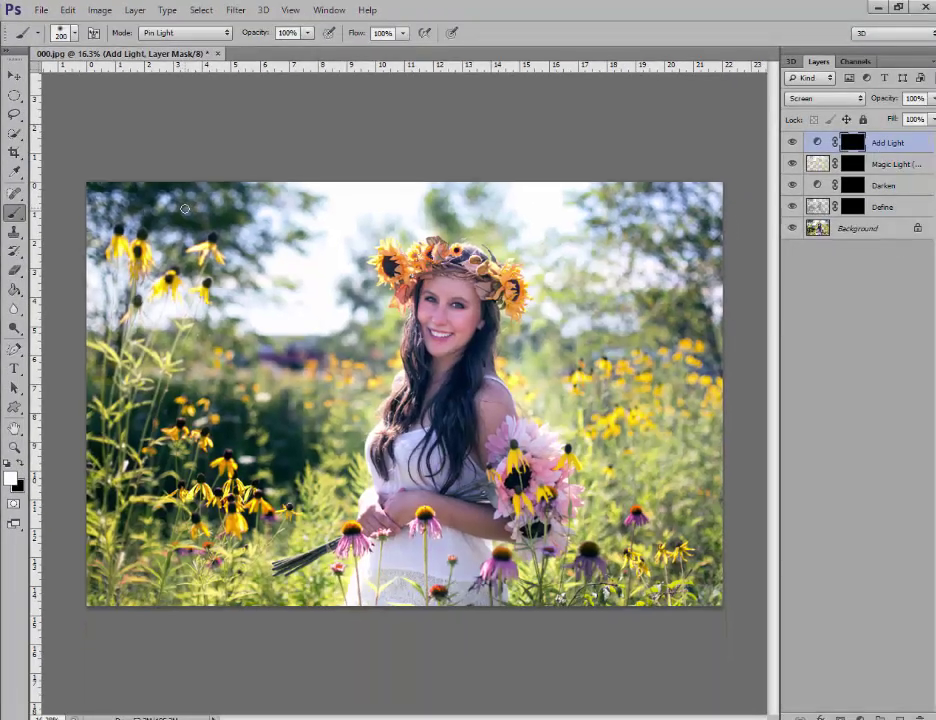
key("bracketright")
key("bracketright")
key("bracketright")
key("bracketright")
key("bracketright")
key("bracketright")
key("bracketright")
key("bracketright")
key("bracketright")
Paint white over the top-left trees and foliage on the Add Light mask, then set its opacity to 71%
mouse_move(215, 215)
left_mouse_down()
mouse_move(140, 205)
mouse_move(125, 222)
mouse_move(160, 234)
mouse_move(197, 210)
mouse_move(188, 223)
mouse_move(217, 231)
mouse_move(199, 201)
mouse_move(172, 217)
mouse_move(212, 230)
mouse_move(160, 218)
left_mouse_up()
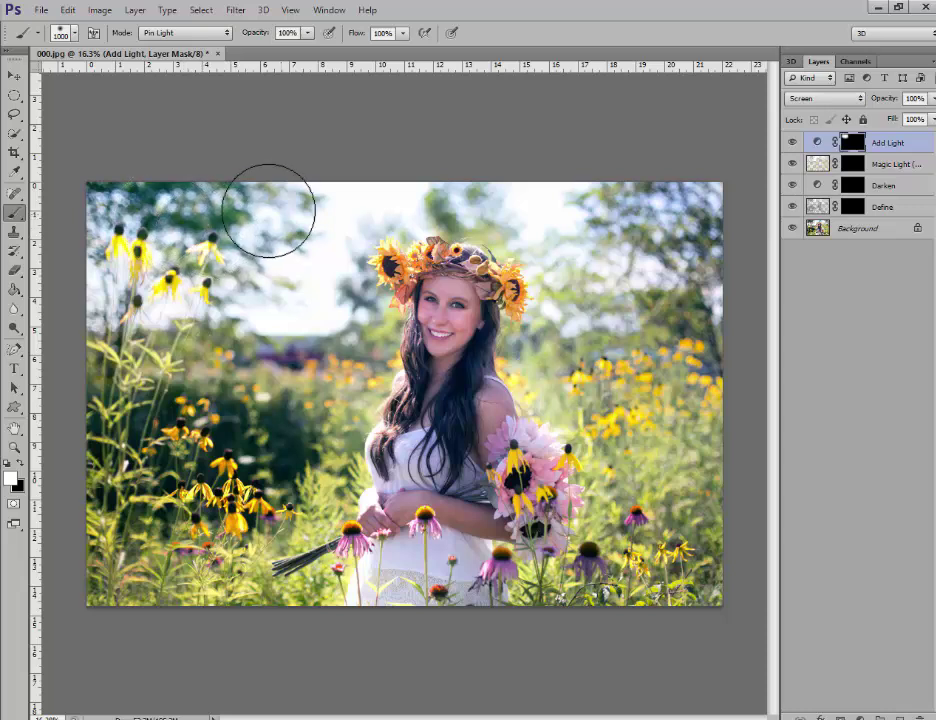
mouse_move(234, 403)
left_mouse_down()
mouse_move(261, 439)
mouse_move(160, 420)
mouse_move(110, 440)
mouse_move(73, 439)
mouse_move(235, 500)
mouse_move(320, 432)
mouse_move(290, 460)
mouse_move(313, 505)
mouse_move(251, 428)
left_mouse_up()
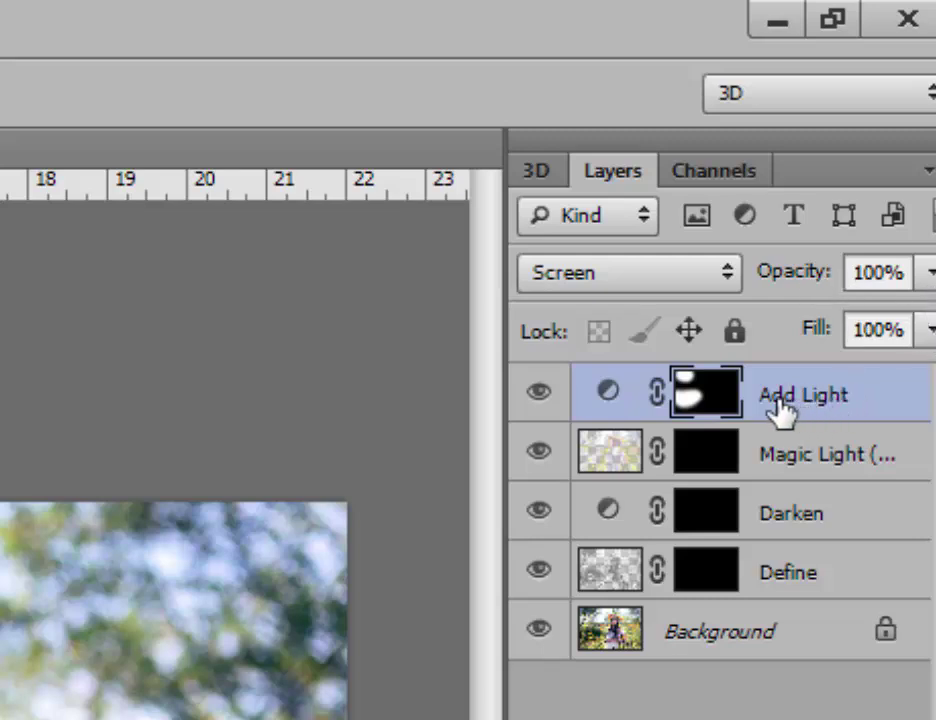
left_click(931, 276)
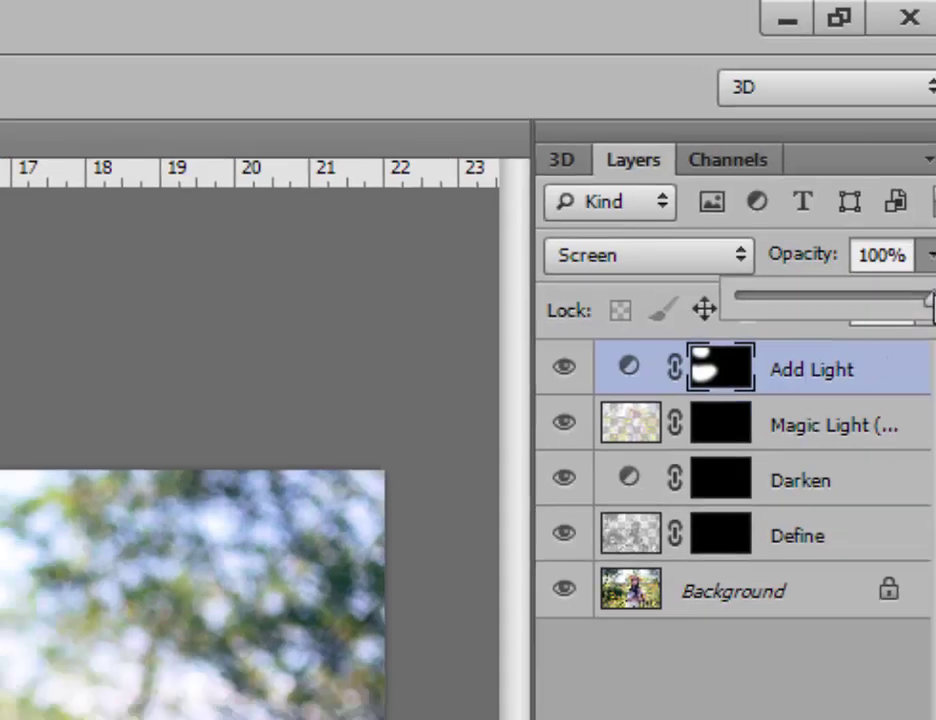
left_click_drag(930, 300, 880, 300)
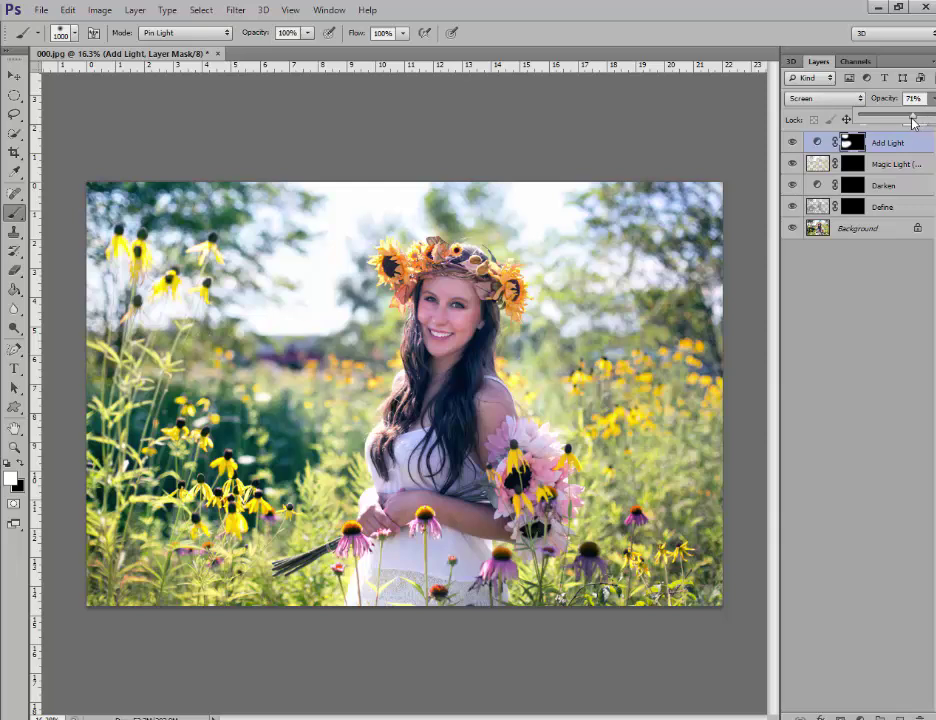
mouse_move(912, 121)
left_mouse_down()
mouse_move(903, 127)
mouse_move(920, 127)
mouse_move(912, 127)
left_mouse_up()
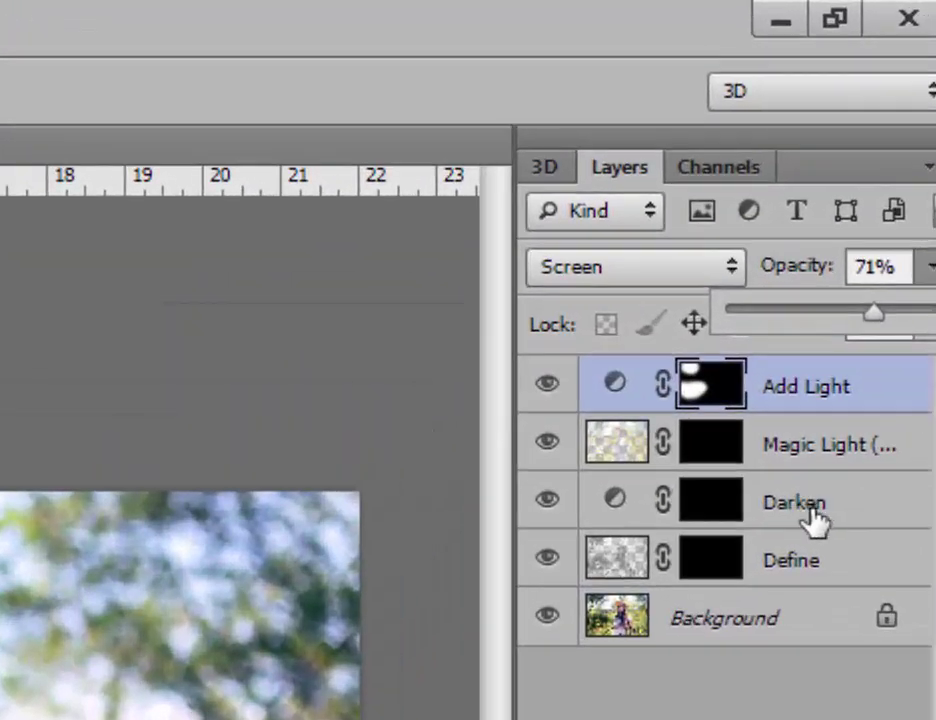
On the Darken layer, paint white with a 250 px brush along the hair edge beside her arm
left_click(874, 267)
left_click(875, 267)
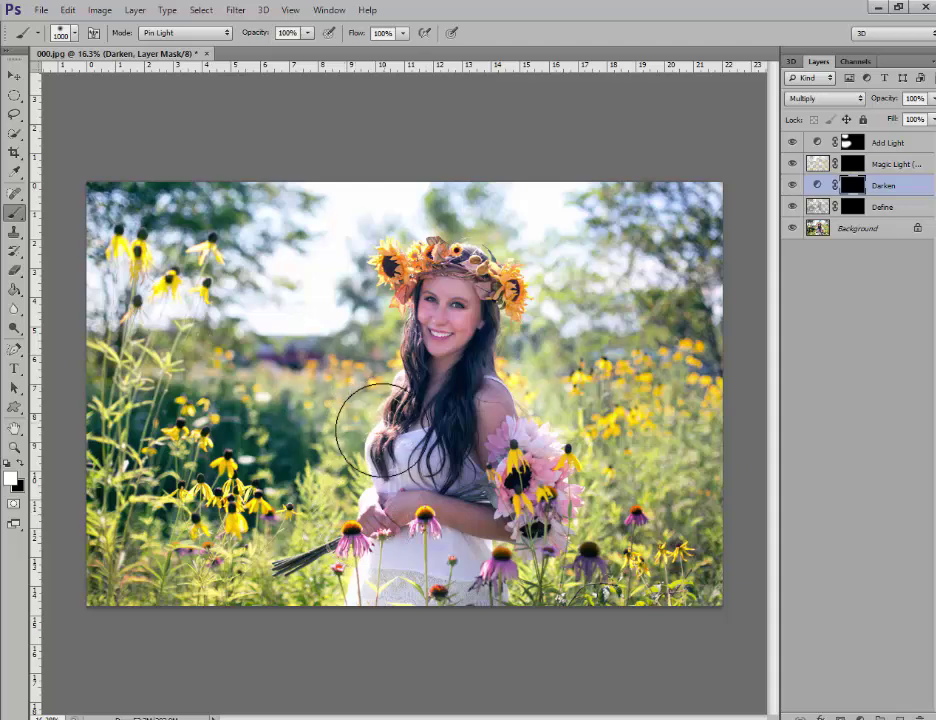
scroll(345, 397, "up", 5)
key("bracketleft")
key("bracketleft")
key("bracketleft")
key("bracketleft")
key("bracketleft")
key("bracketleft")
key("bracketleft")
key("bracketleft")
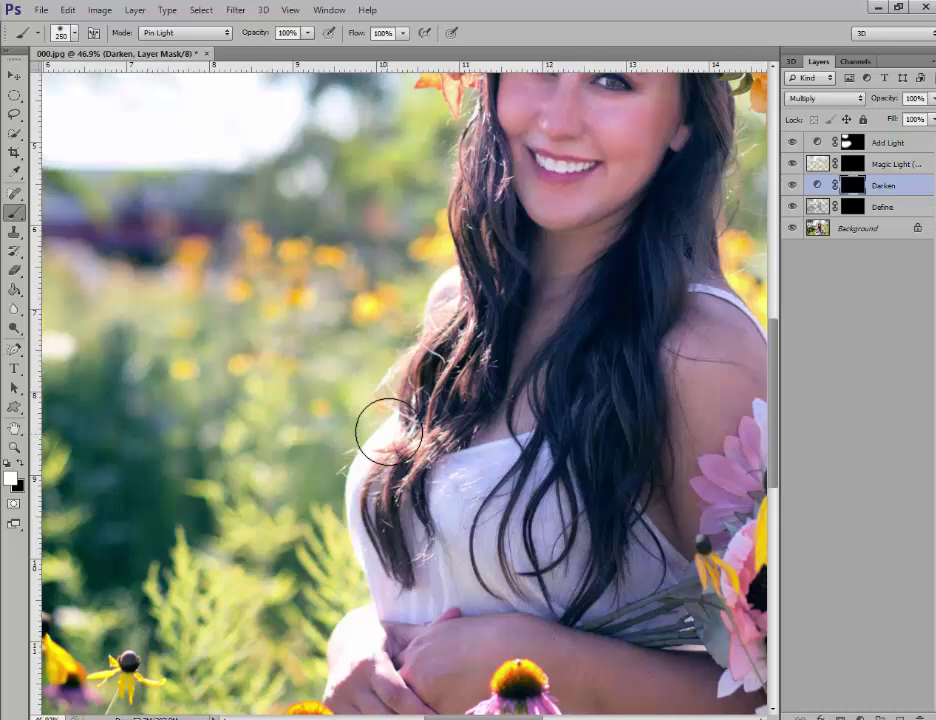
mouse_move(379, 430)
left_mouse_down()
mouse_move(355, 486)
mouse_move(436, 289)
mouse_move(424, 372)
mouse_move(344, 522)
mouse_move(357, 542)
mouse_move(357, 474)
mouse_move(417, 488)
mouse_move(456, 482)
mouse_move(360, 466)
mouse_move(374, 404)
mouse_move(480, 392)
left_mouse_up()
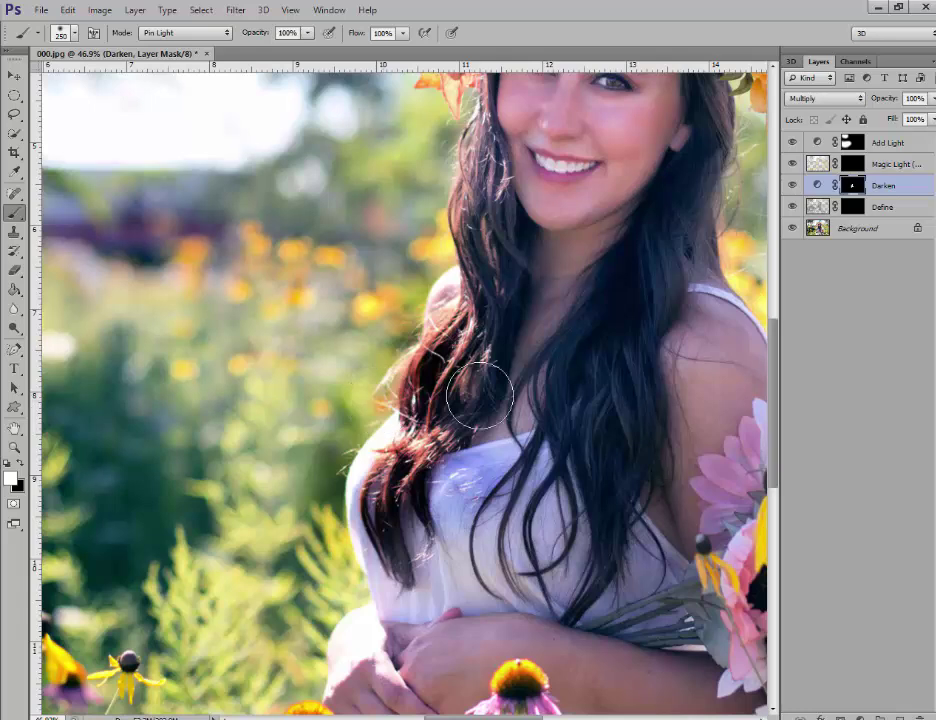
Lower the Darken layer's opacity to 52% and toggle its visibility to compare
left_click(929, 98)
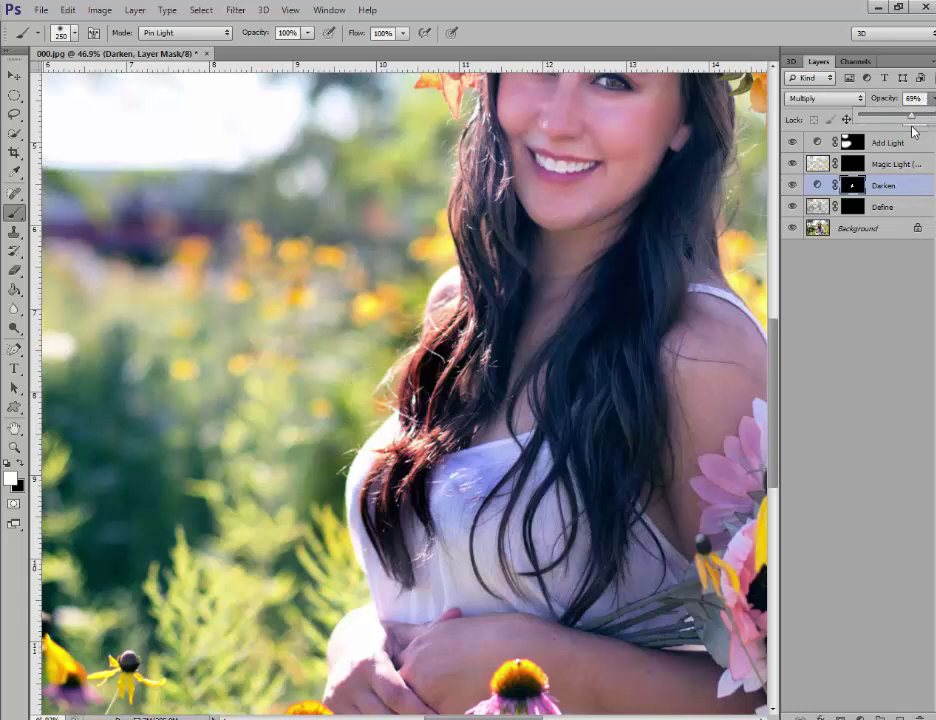
left_click_drag(930, 116, 903, 136)
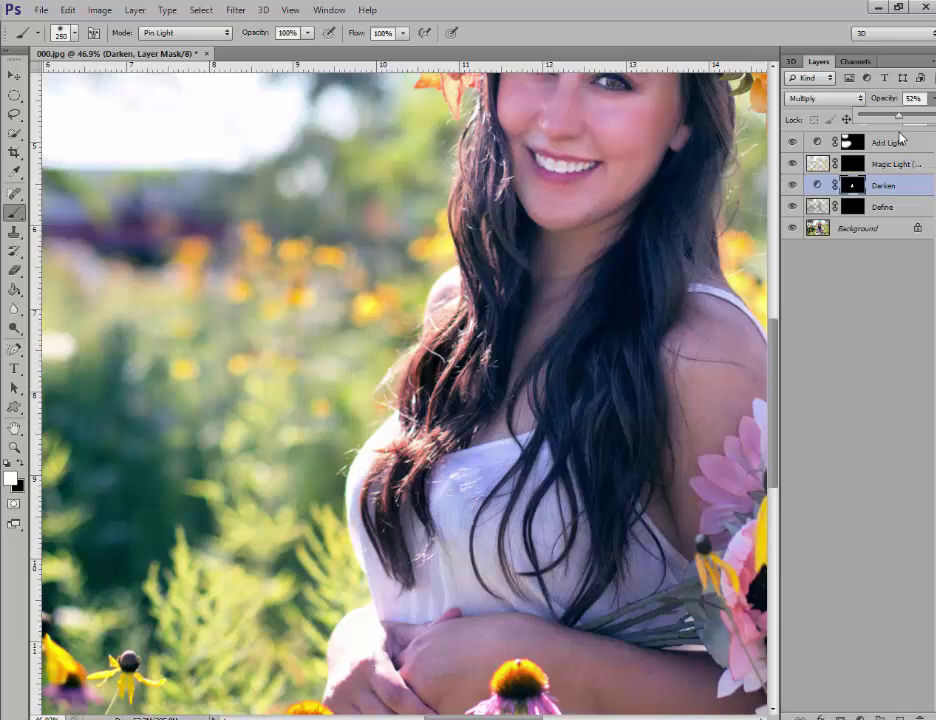
left_click(792, 186)
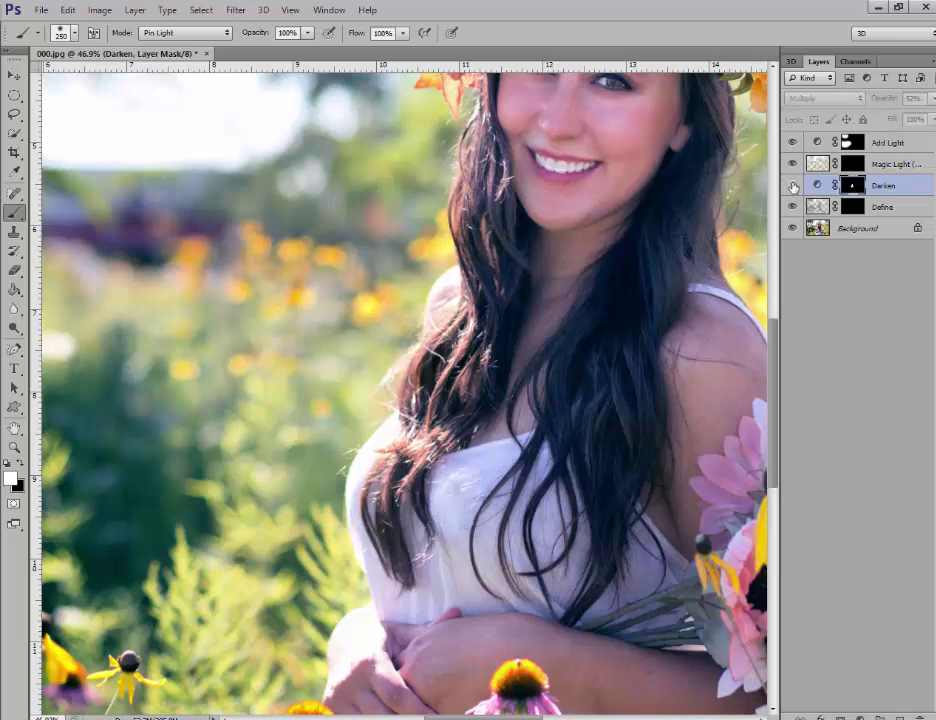
left_click(792, 186)
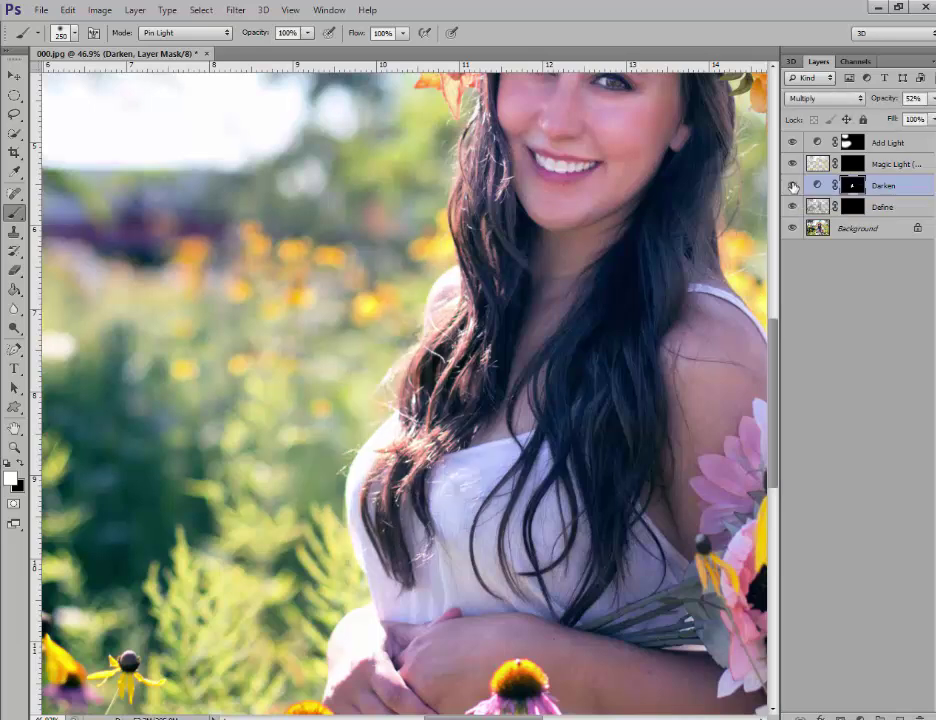
scroll(401, 424, "down", 4)
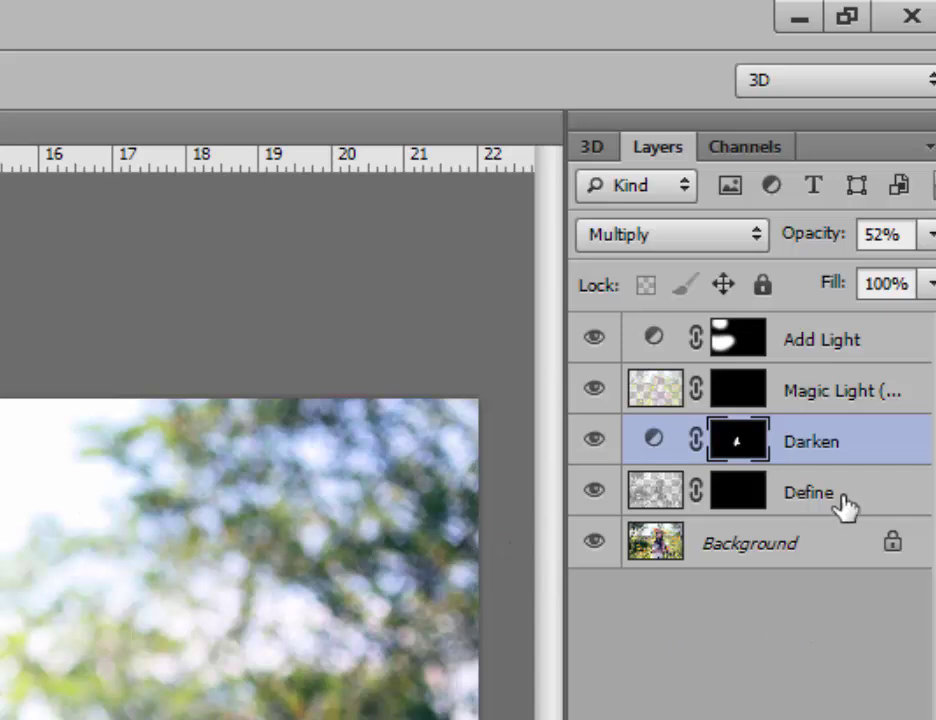
Paint white over the woman's face on the Magic Light mask with a 700 px brush, toggling the layer to compare
left_click(806, 396)
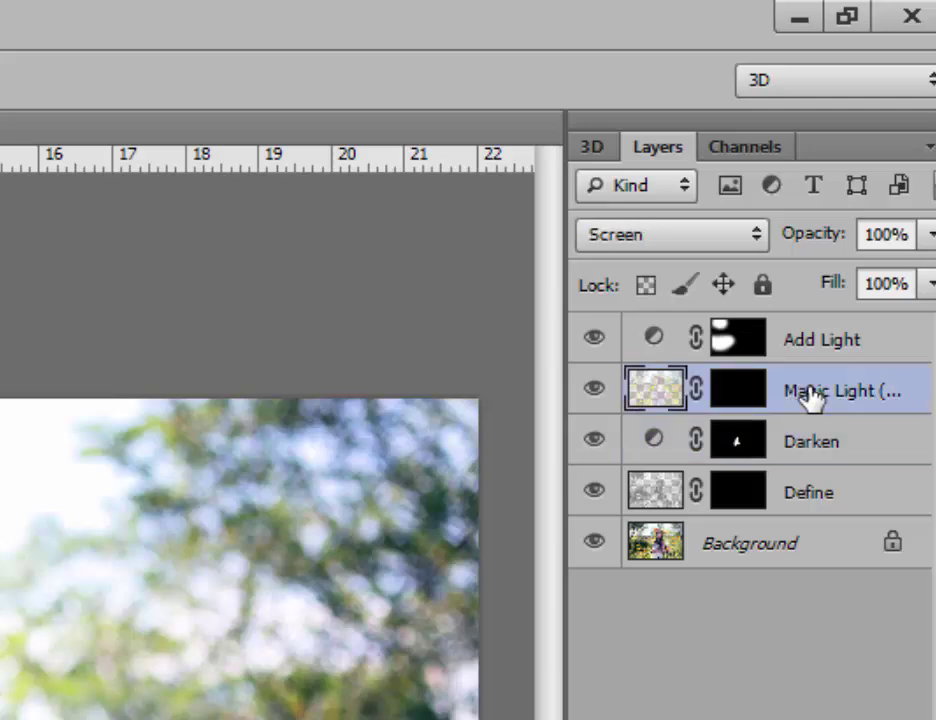
left_click(749, 395)
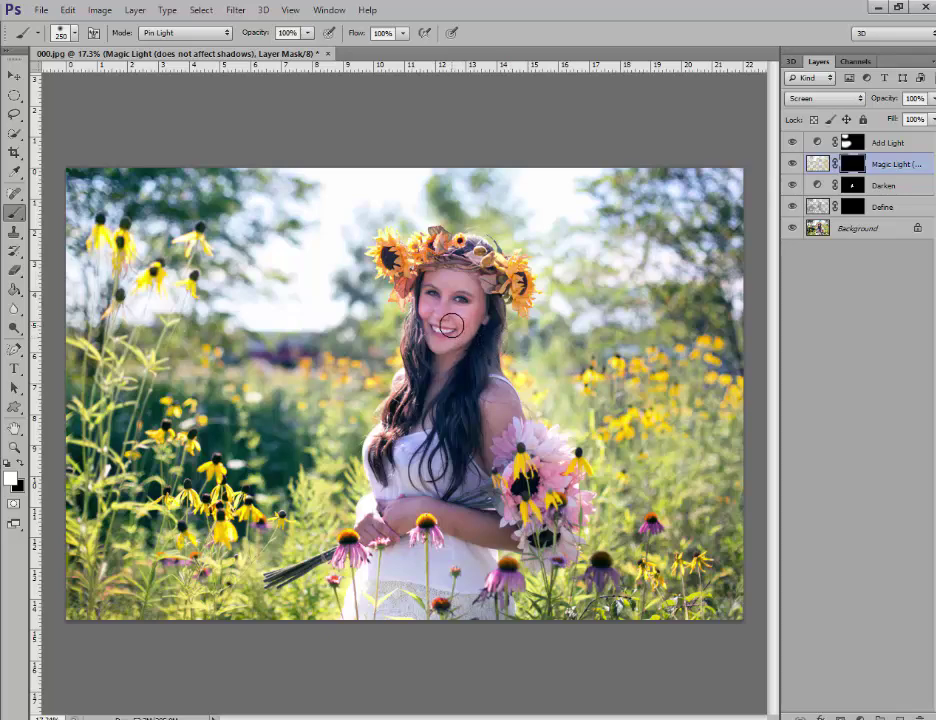
key("bracketright")
key("bracketright")
key("bracketright")
key("bracketright")
key("bracketright")
key("bracketright")
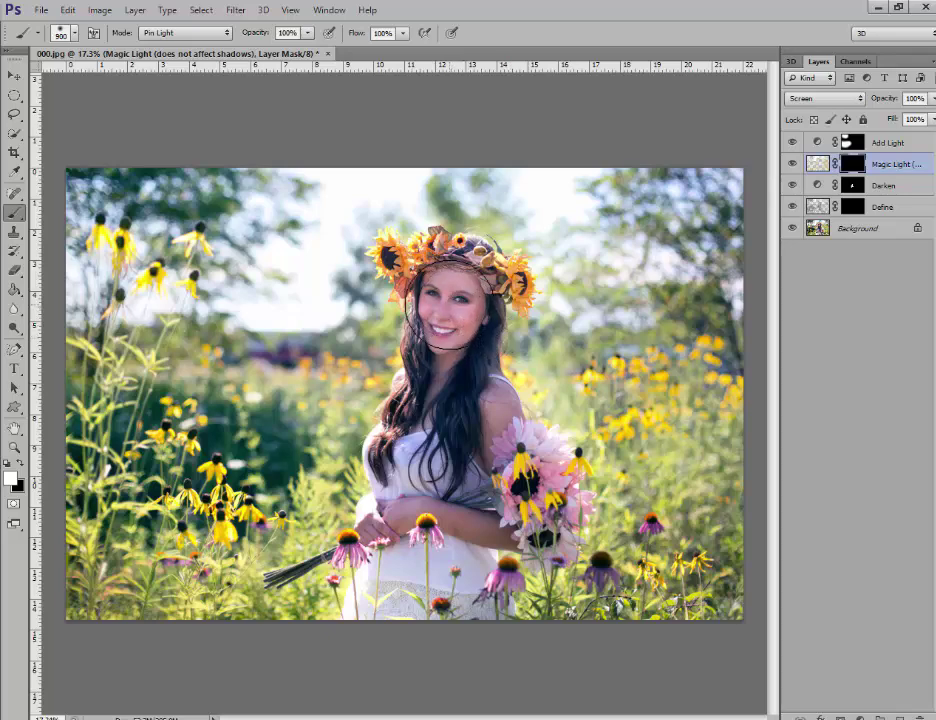
scroll(470, 282, "up", 2)
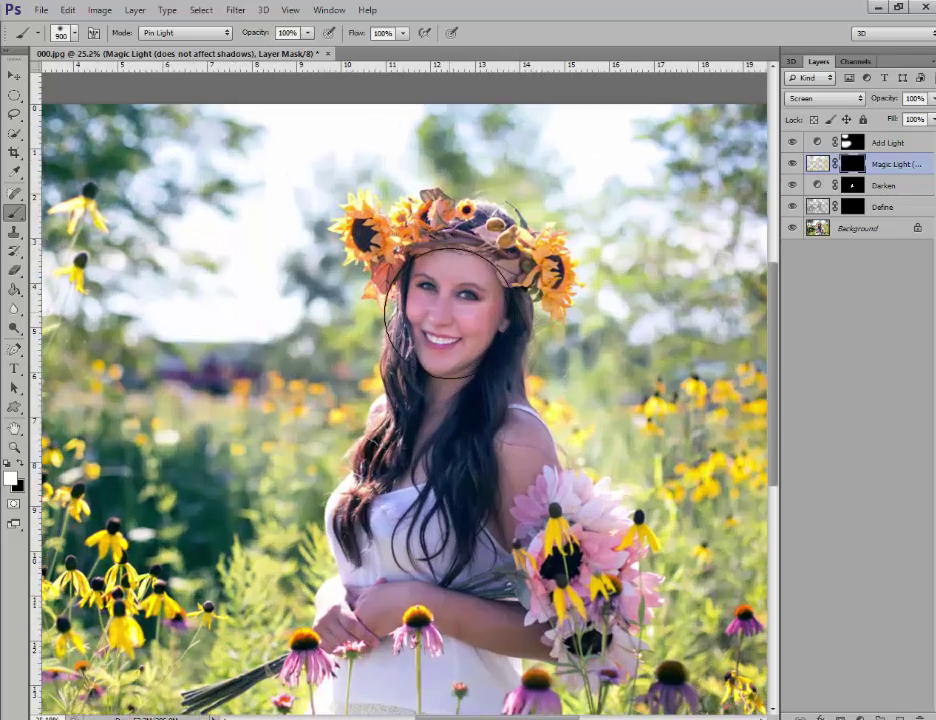
scroll(455, 318, "up", 1)
scroll(452, 320, "up", 2)
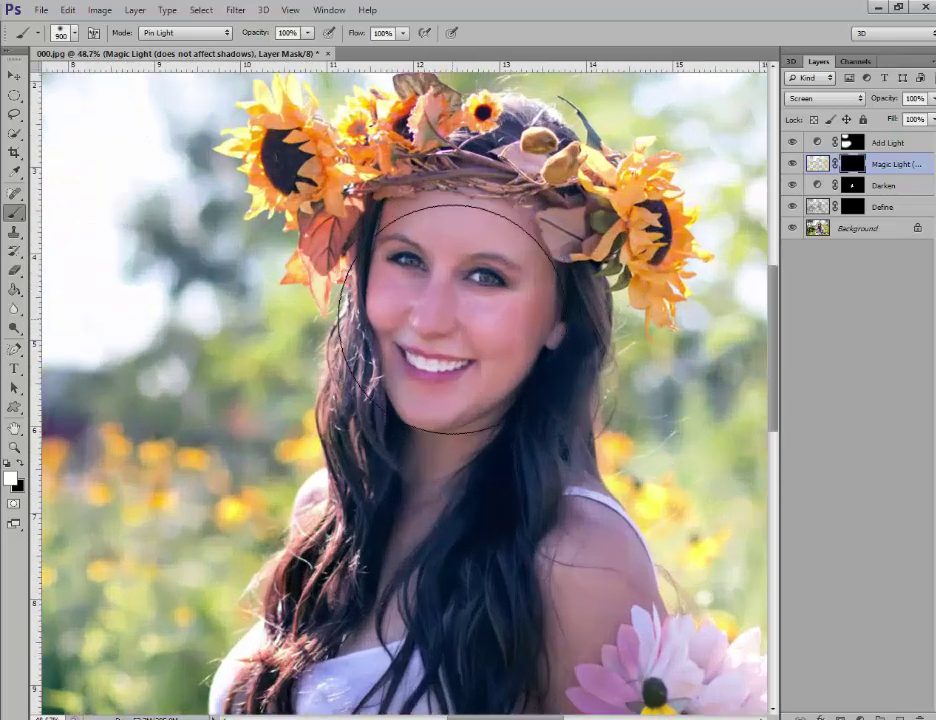
key("bracketright")
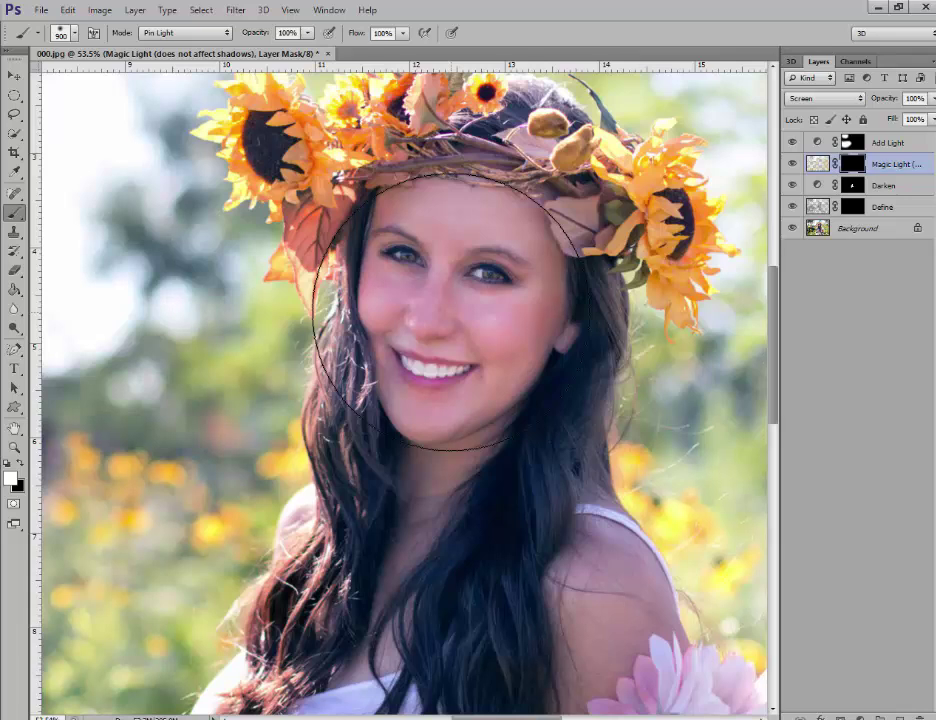
key("bracketleft")
key("bracketleft")
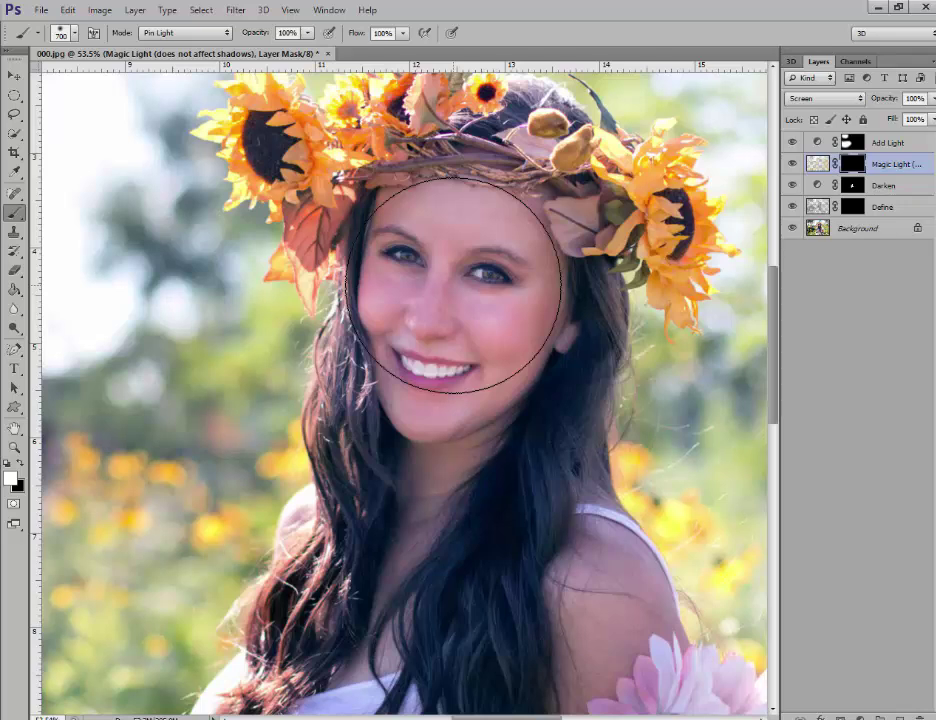
mouse_move(453, 285)
left_mouse_down()
mouse_move(446, 348)
mouse_move(445, 262)
mouse_move(457, 264)
mouse_move(467, 303)
mouse_move(444, 352)
mouse_move(463, 274)
mouse_move(419, 467)
mouse_move(489, 352)
mouse_move(482, 326)
mouse_move(533, 438)
mouse_move(598, 447)
mouse_move(579, 432)
mouse_move(505, 303)
mouse_move(432, 269)
mouse_move(490, 286)
mouse_move(474, 328)
left_mouse_up()
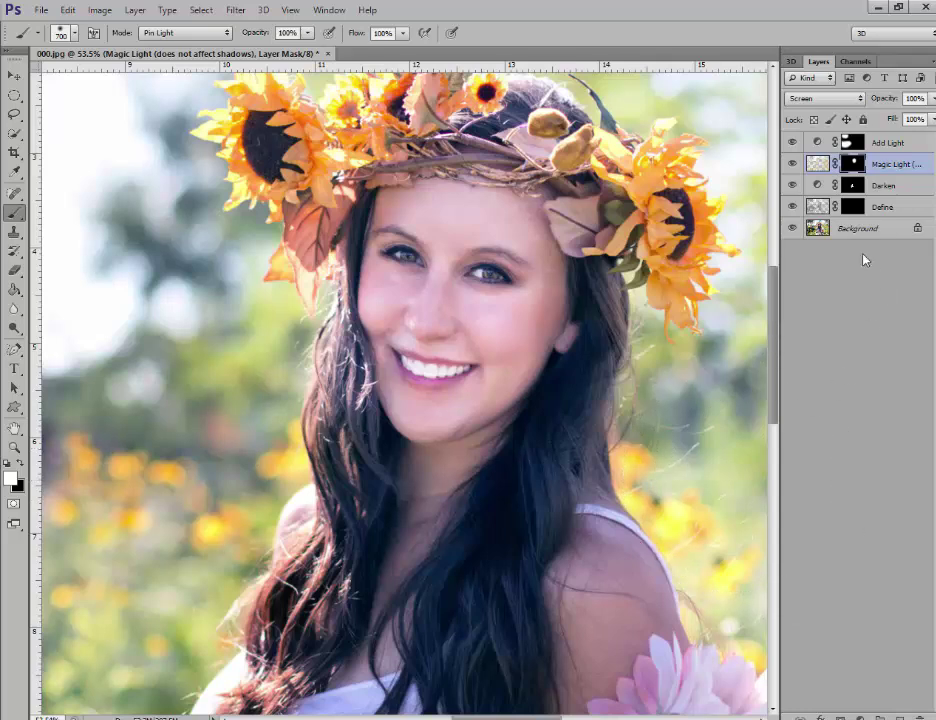
left_click(791, 166)
left_click(791, 166)
Paint white over the face on the Add Light mask too, then make Add Light and Magic Light visible again
left_click(793, 164)
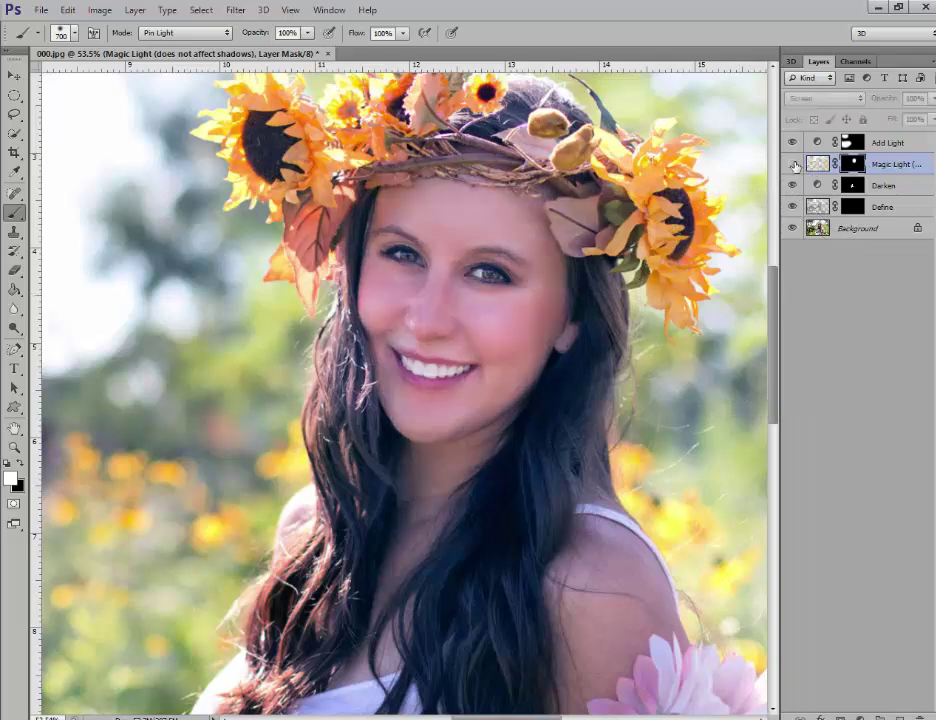
left_click(885, 146)
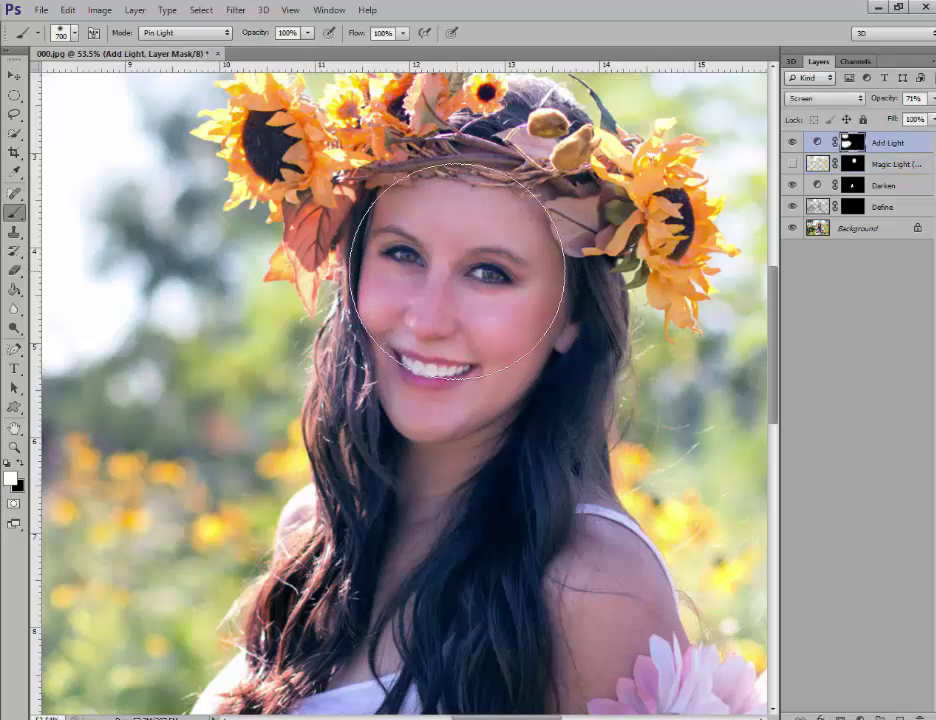
left_click_drag(460, 272, 455, 300)
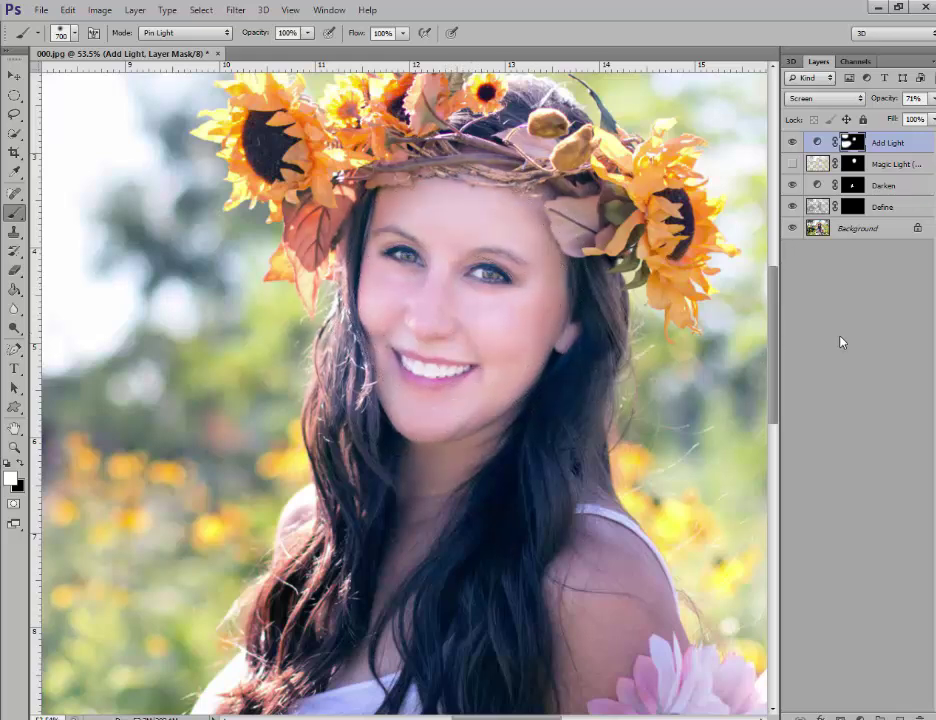
left_click(793, 143)
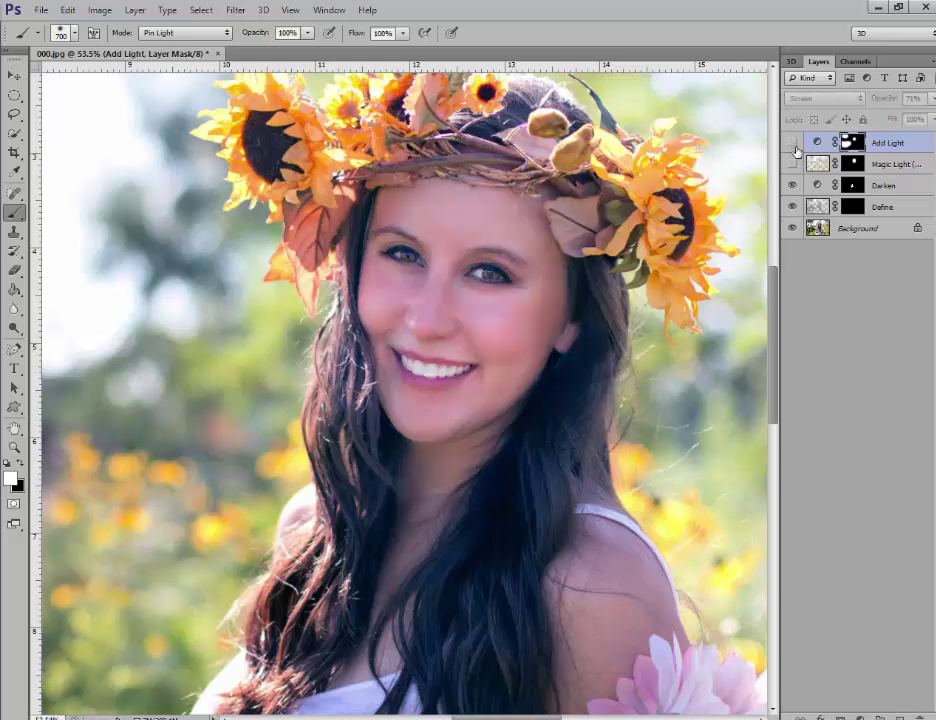
left_click(793, 165)
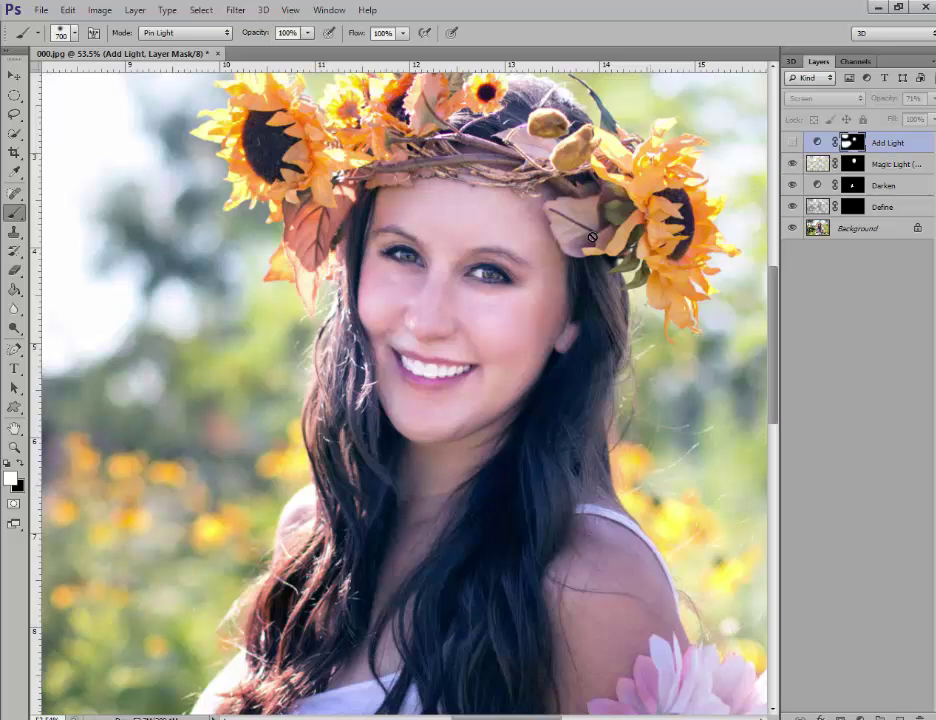
left_click(793, 143)
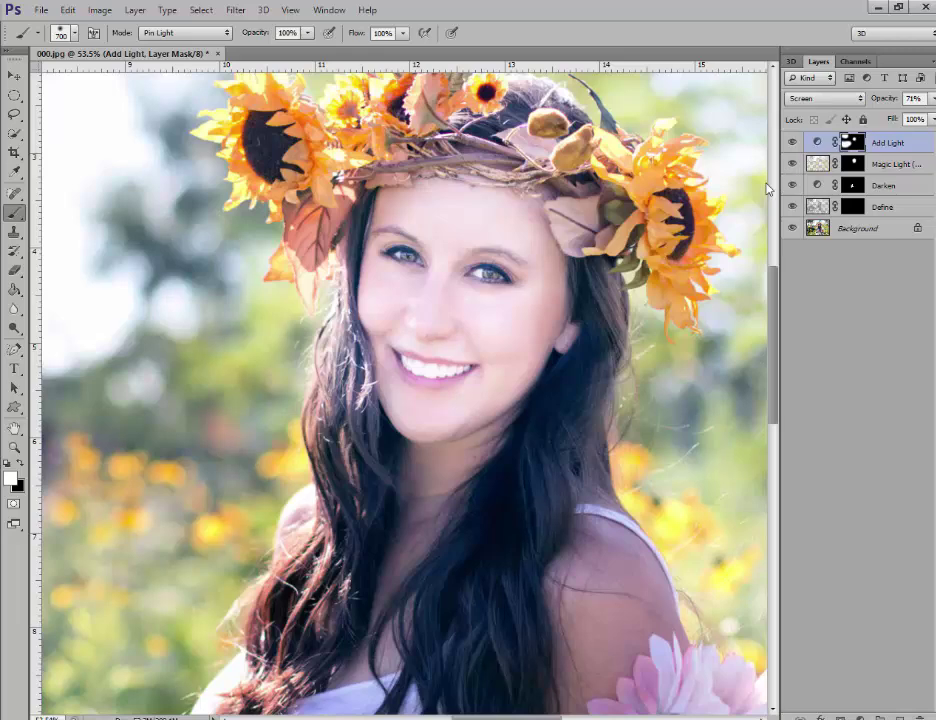
key("alt+bracketleft")
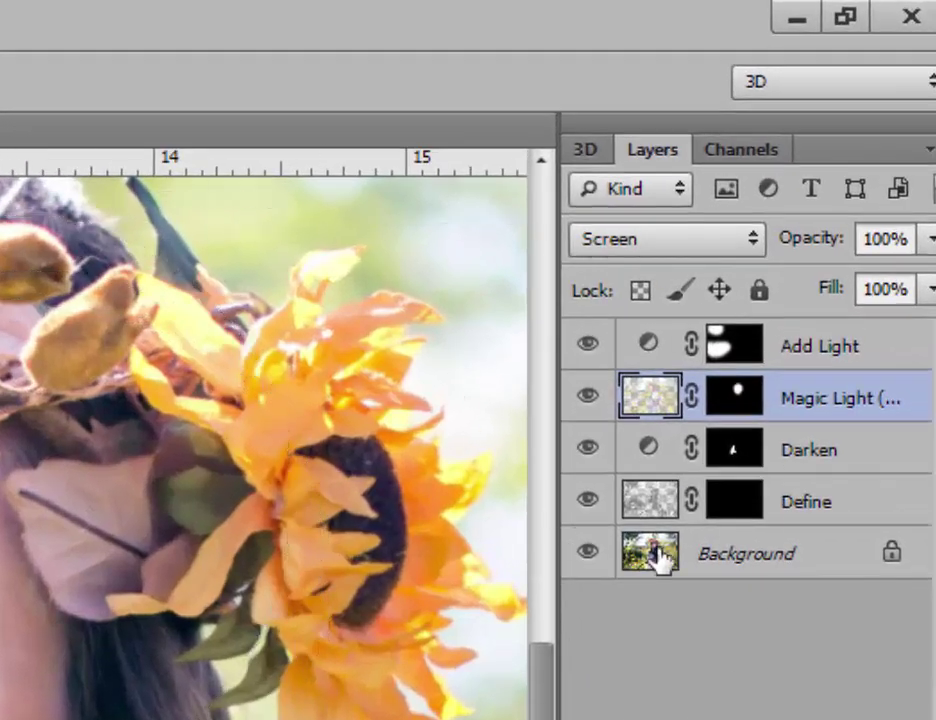
Target the Define layer's mask and shrink the brush to 150 px for painting facial details
left_click(800, 506)
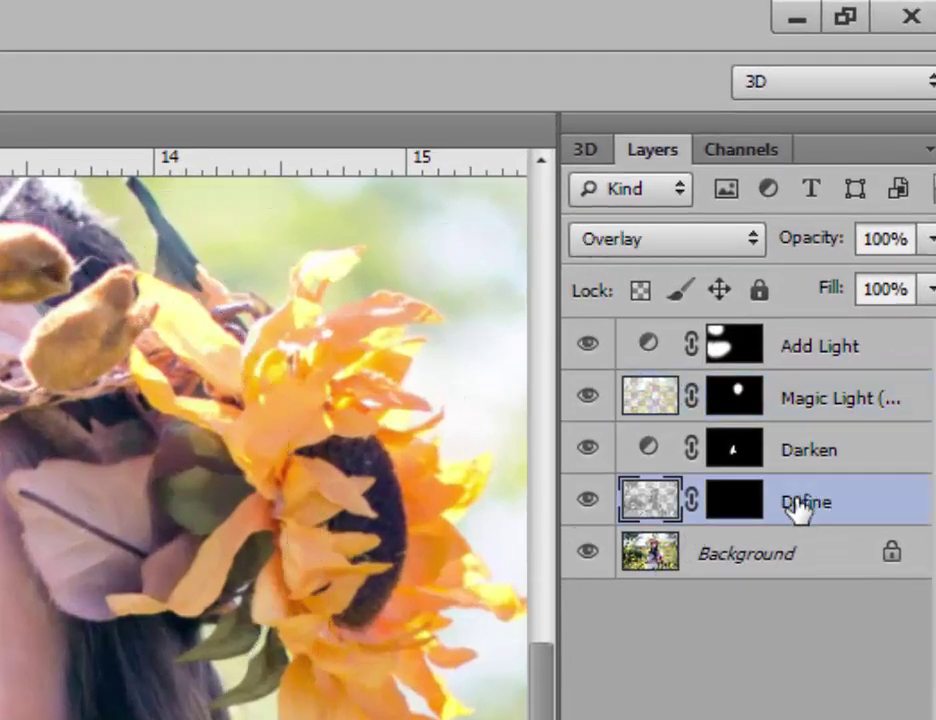
left_click(735, 503)
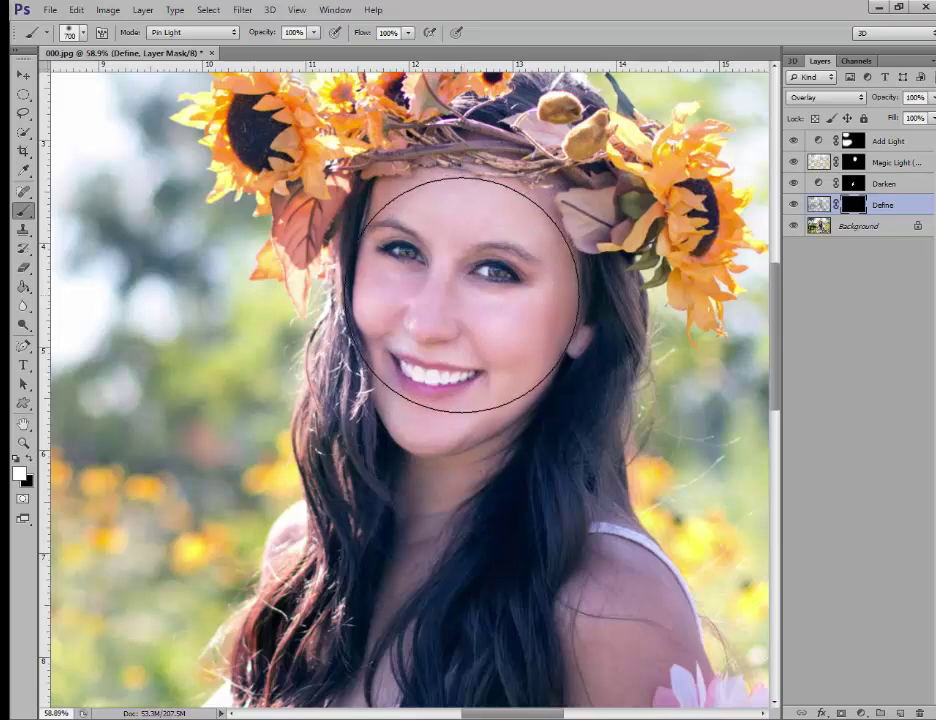
key("bracketleft")
key("bracketleft")
key("bracketleft")
key("bracketleft")
key("bracketleft")
key("bracketleft")
key("bracketleft")
key("bracketleft")
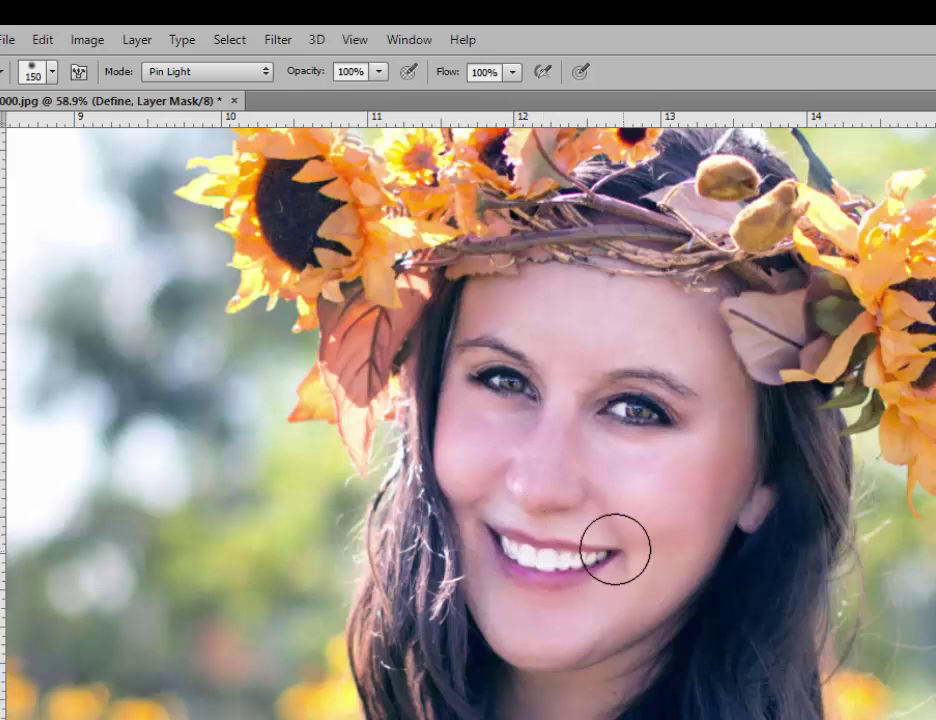
scroll(930, 495, "down", 2)
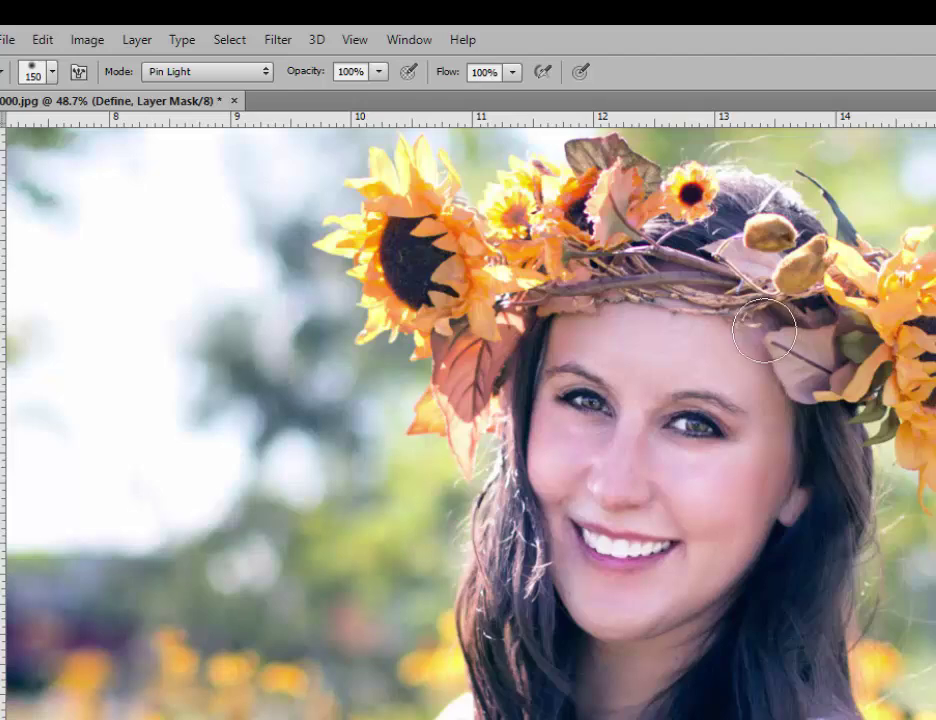
scroll(681, 366, "up", 3)
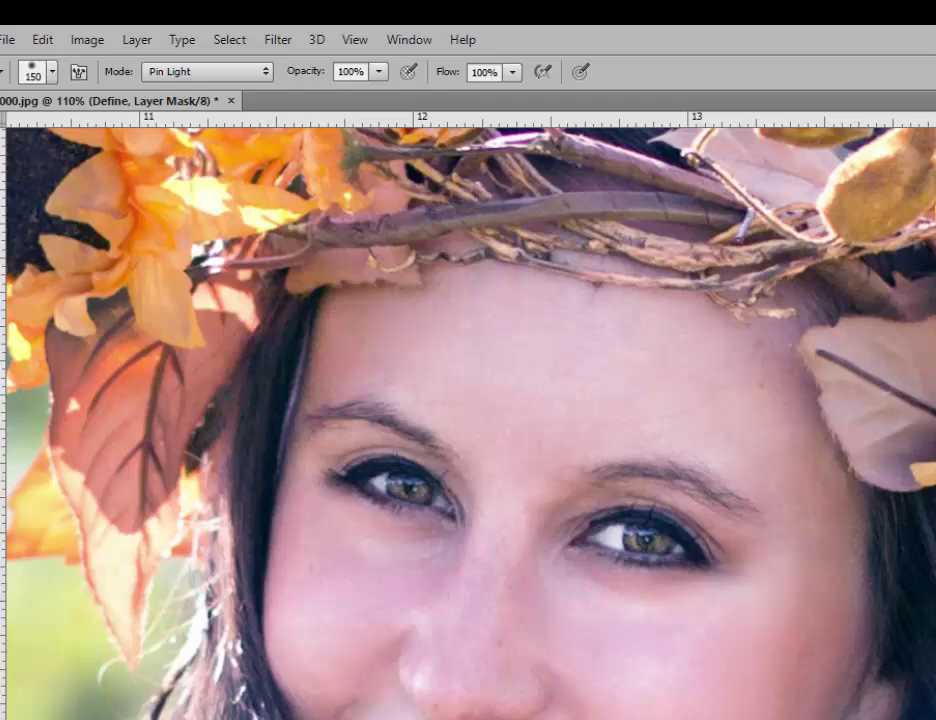
scroll(675, 388, "down", 4)
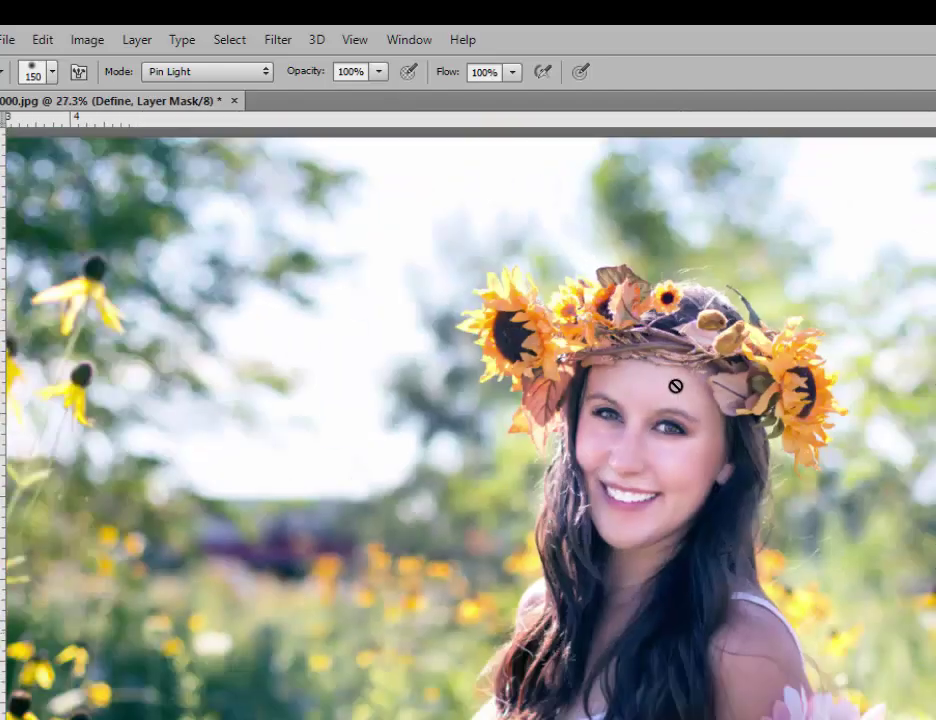
scroll(665, 367, "down", 1)
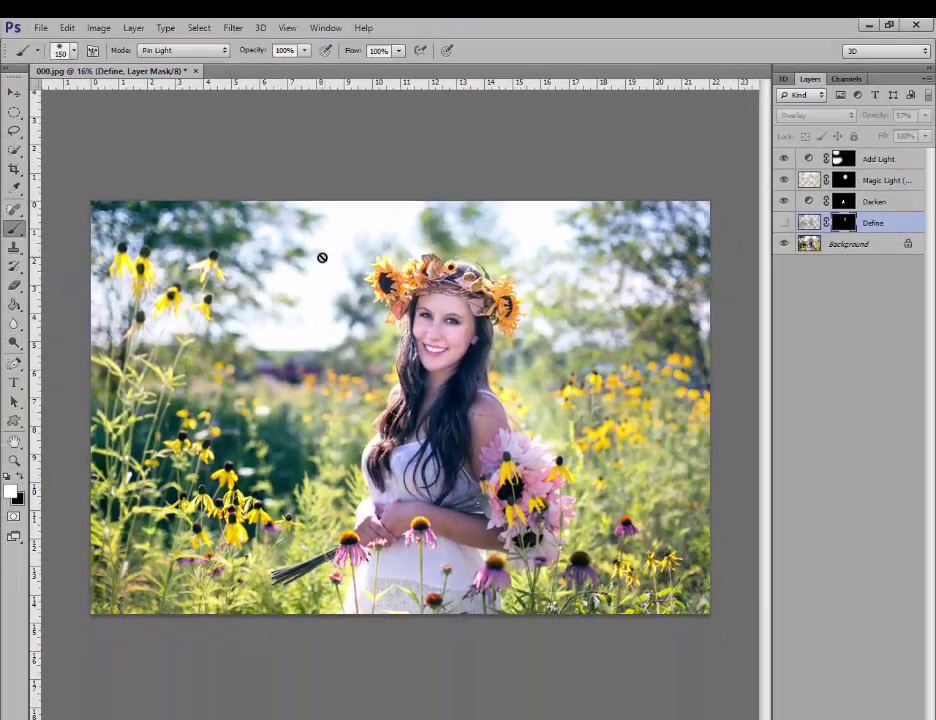
Turn the Define layer back on so its 57% Overlay definition shows on the face
scroll(400, 358, "up", 1)
scroll(400, 358, "down", 1)
left_click(784, 223)
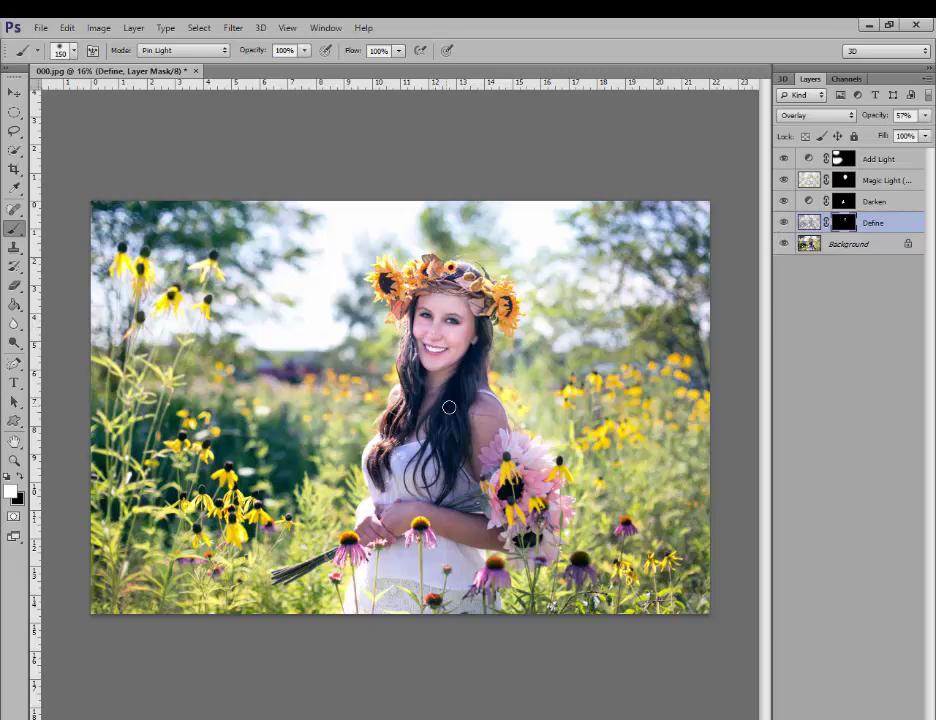